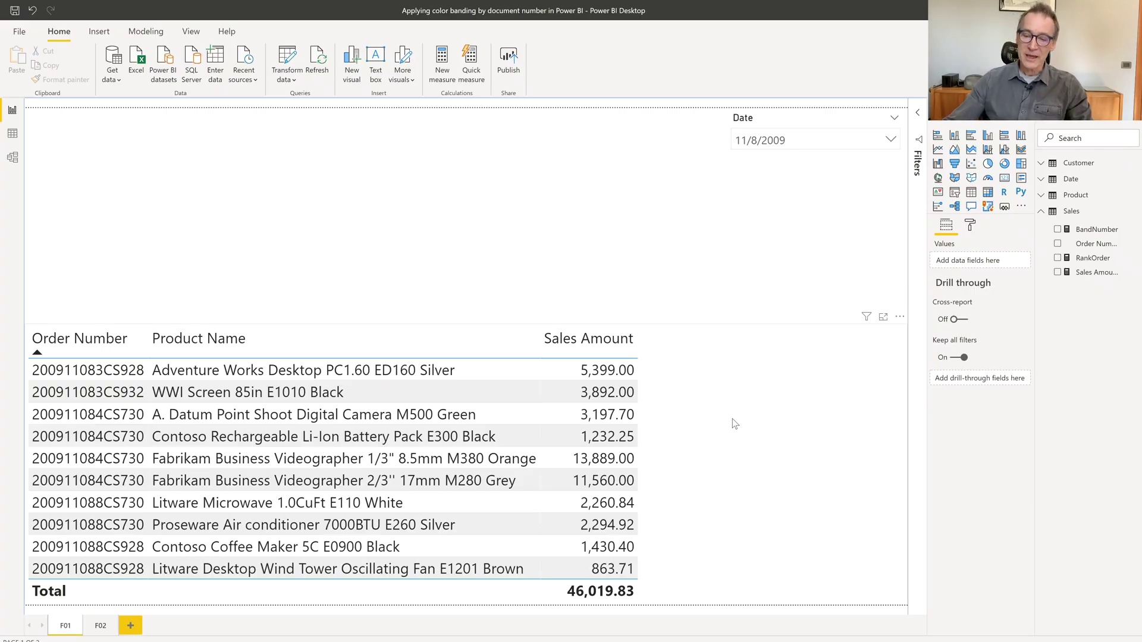
Step: Select the F01 order table, then switch to report page F02
click(724, 425)
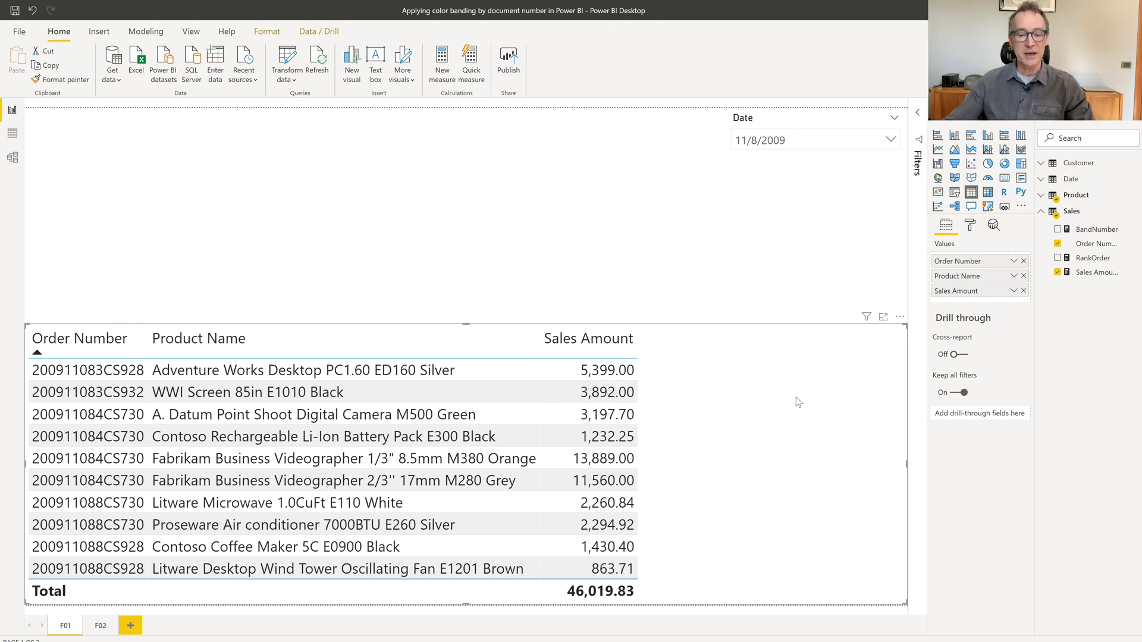
click(95, 631)
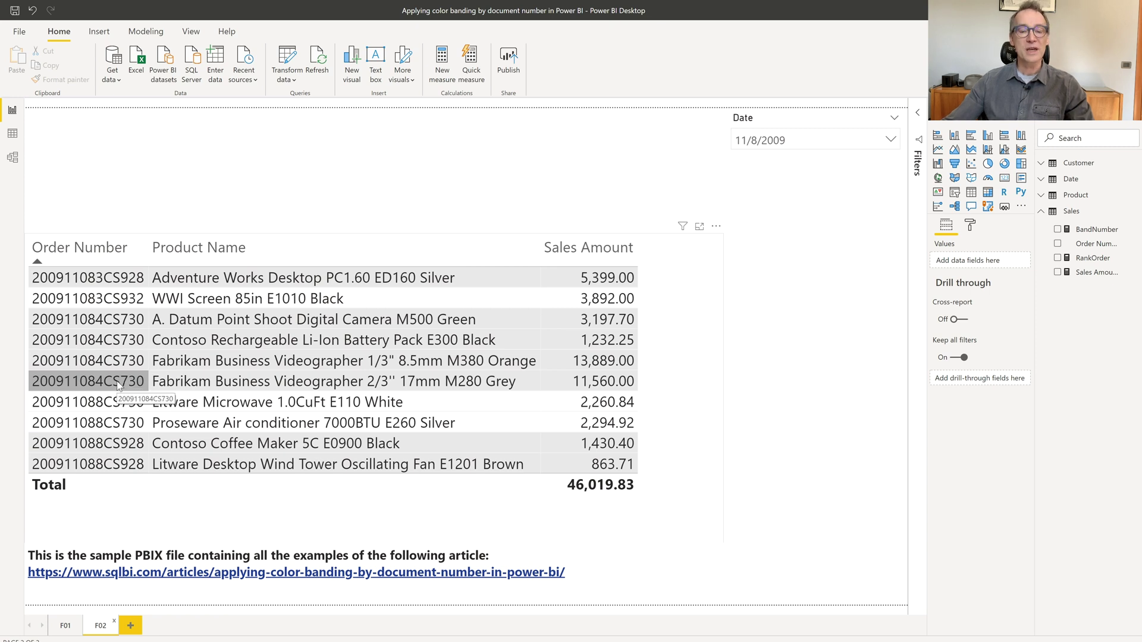
Step: Select the banded Order Number / Product Name / Sales Amount table on page F02
click(702, 393)
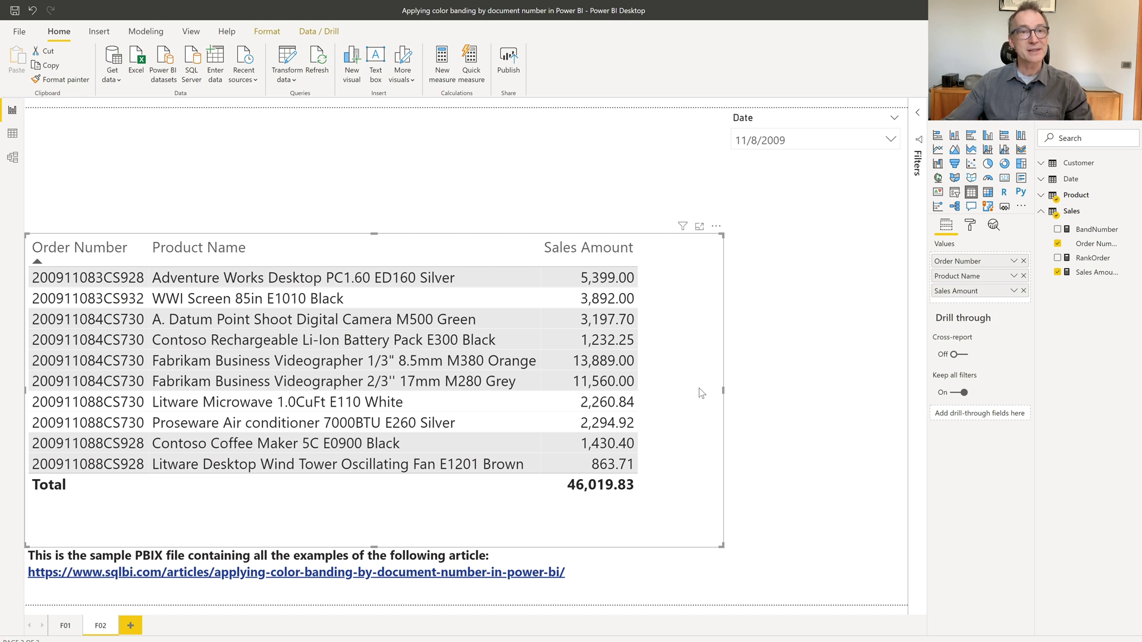
Step: Back on page F01, set the order table's style to None in the Format pane
click(66, 631)
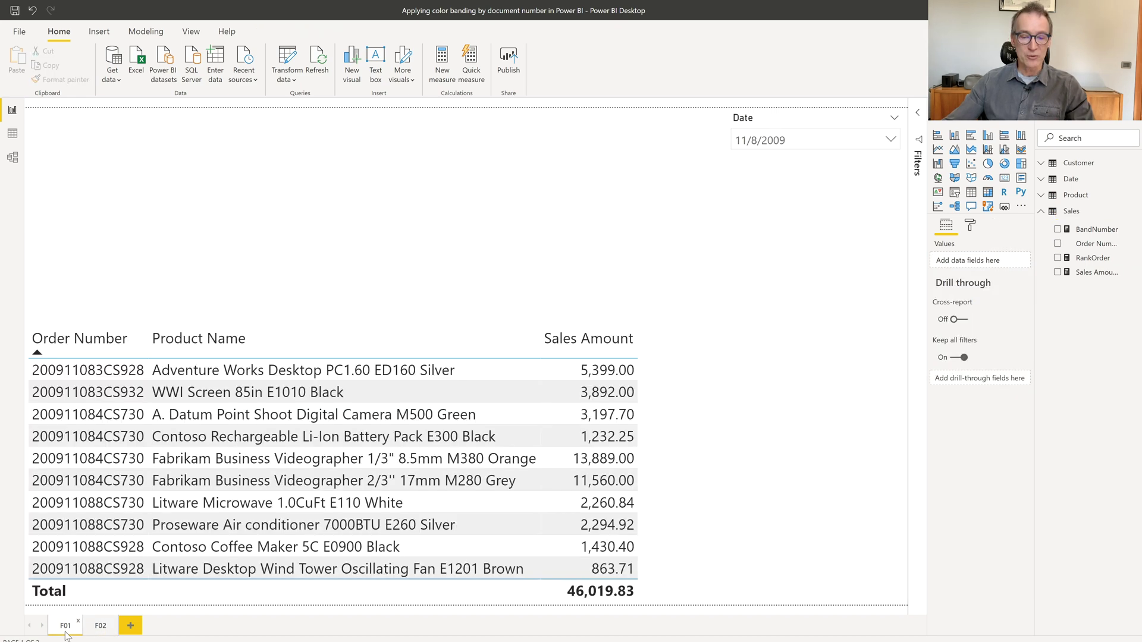
click(680, 419)
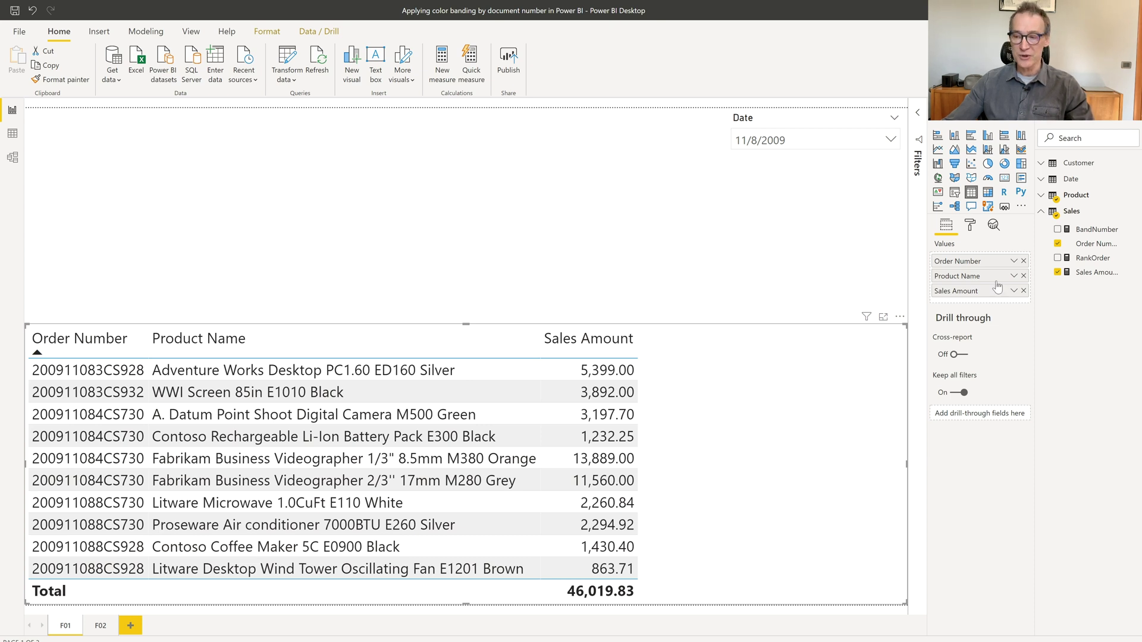
click(970, 225)
click(936, 273)
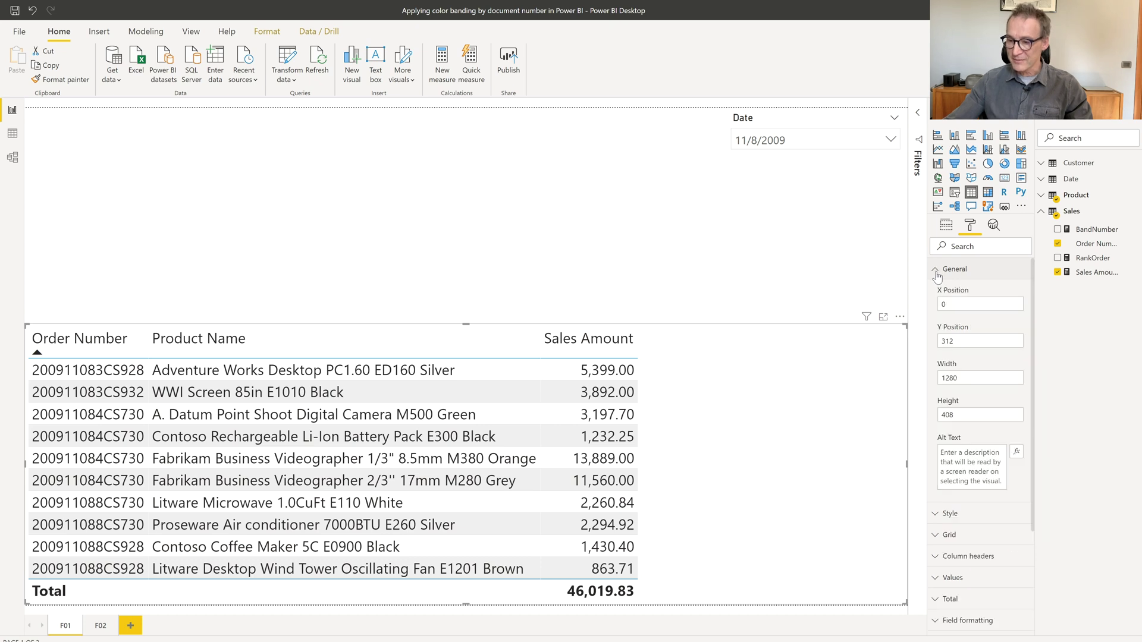
click(935, 271)
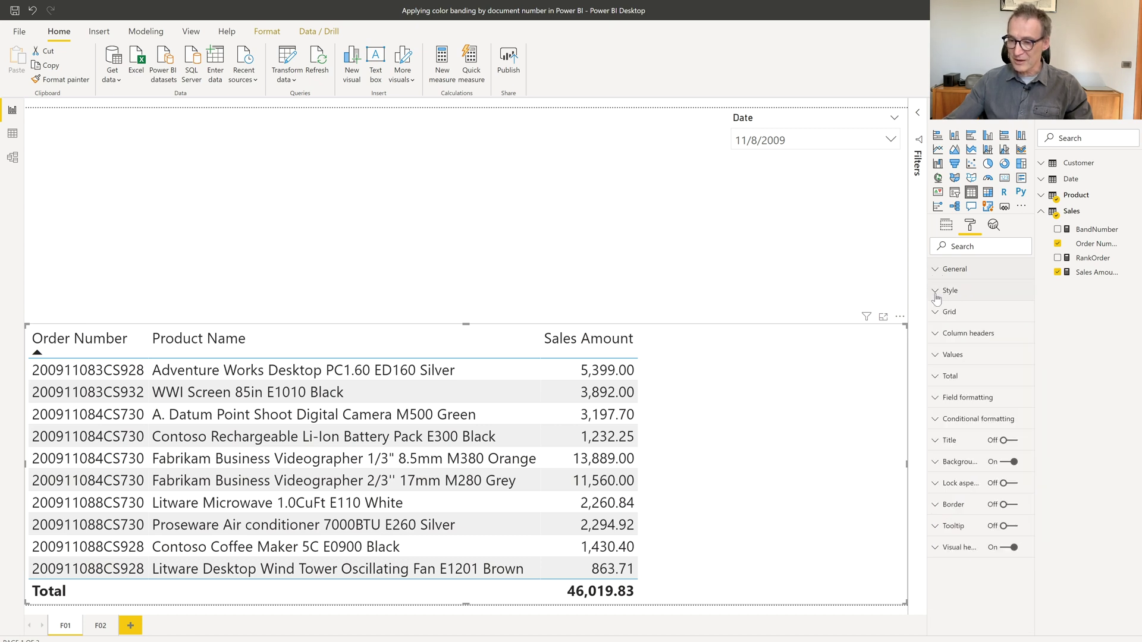
click(938, 292)
click(981, 325)
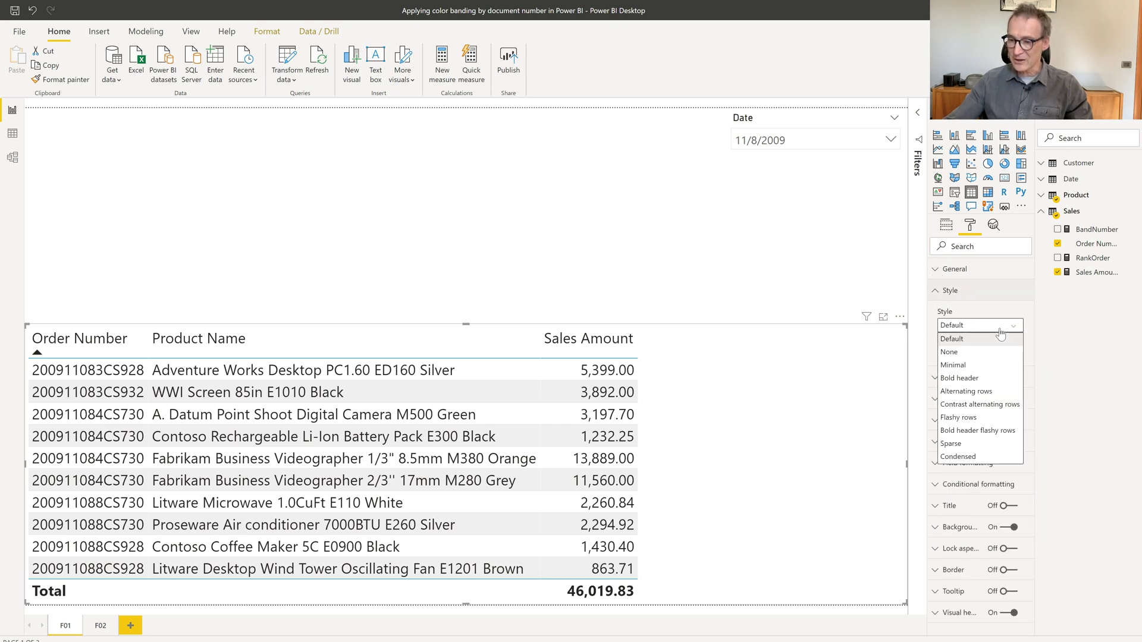
click(979, 353)
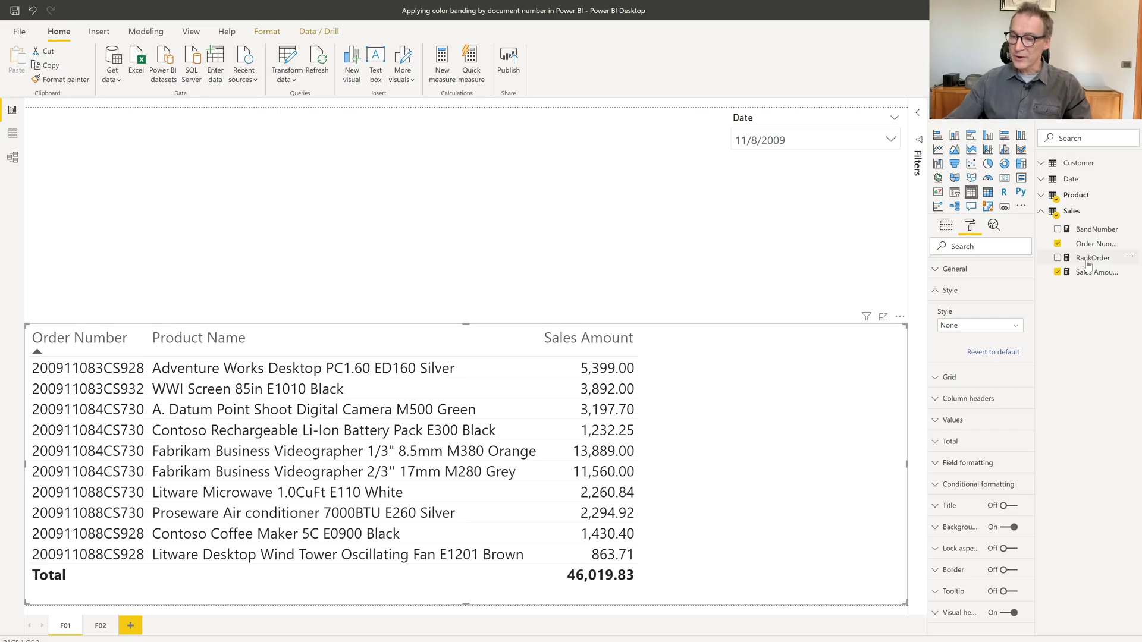
Step: Add the RankOrder measure to the order table as a column and bring up its DAX formula
drag(1088, 264, 748, 417)
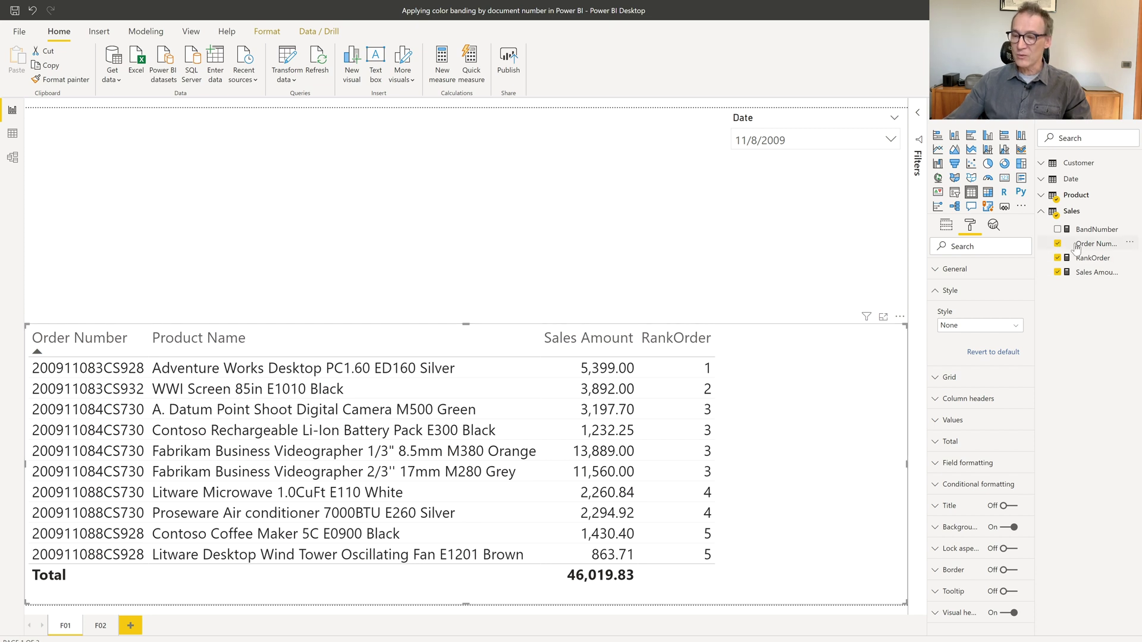
click(1103, 248)
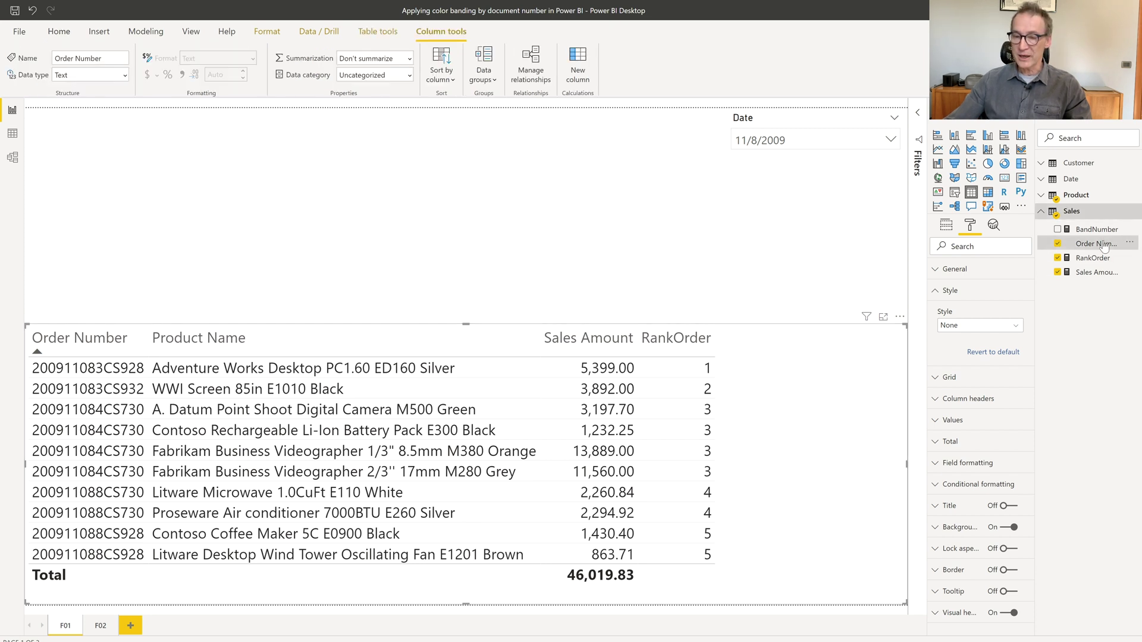
click(1093, 259)
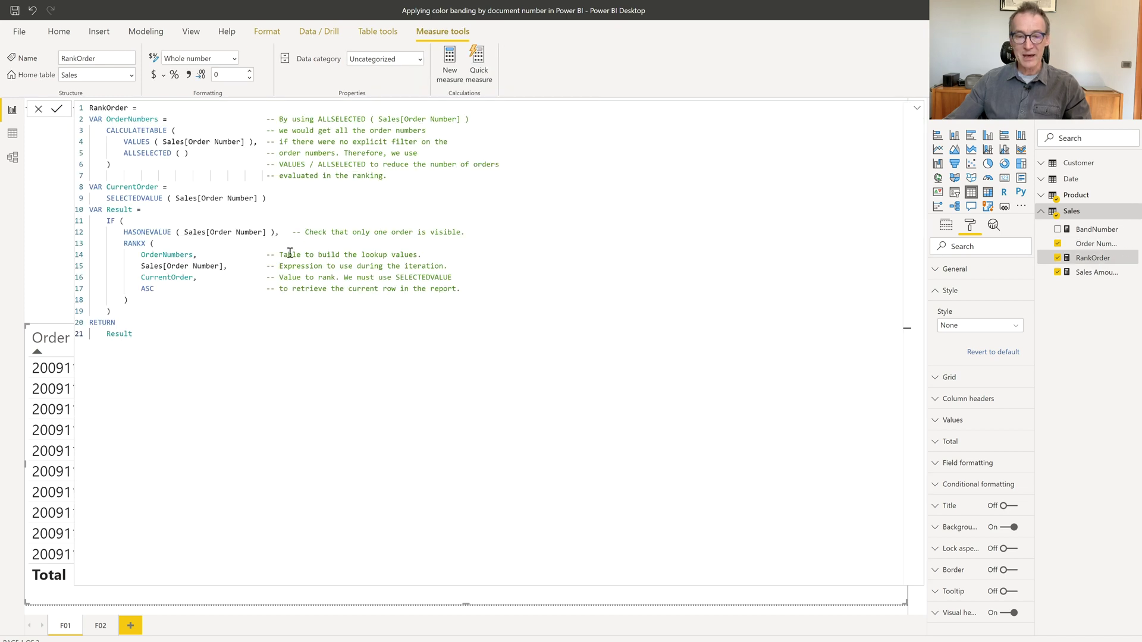
ctrl+scroll(197, 272, up, 6)
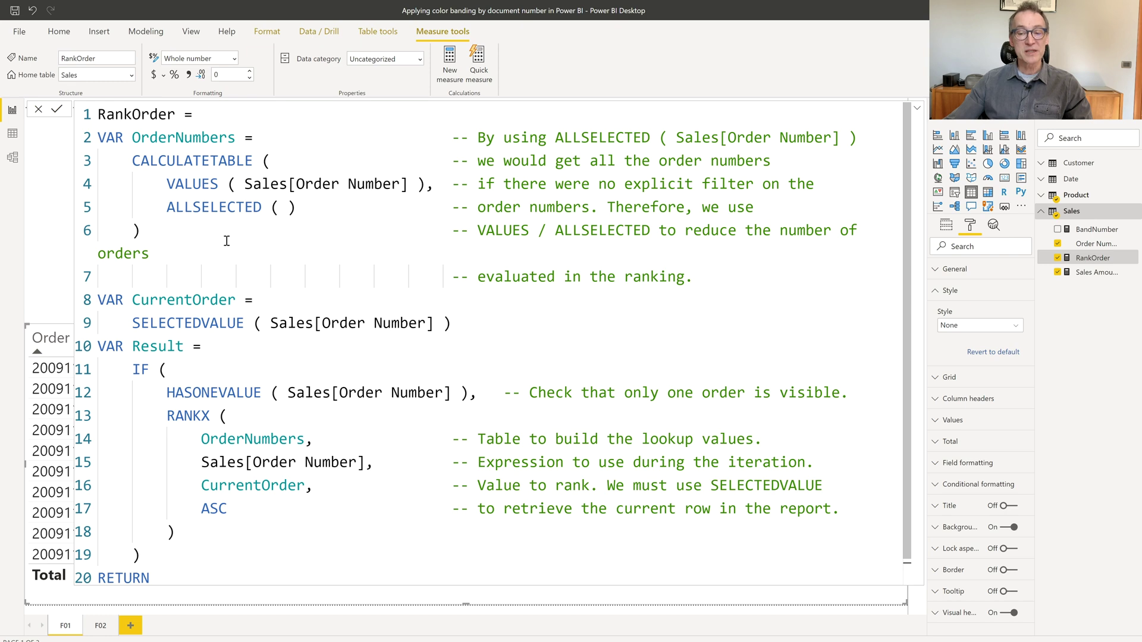
scroll(227, 241, down, 1)
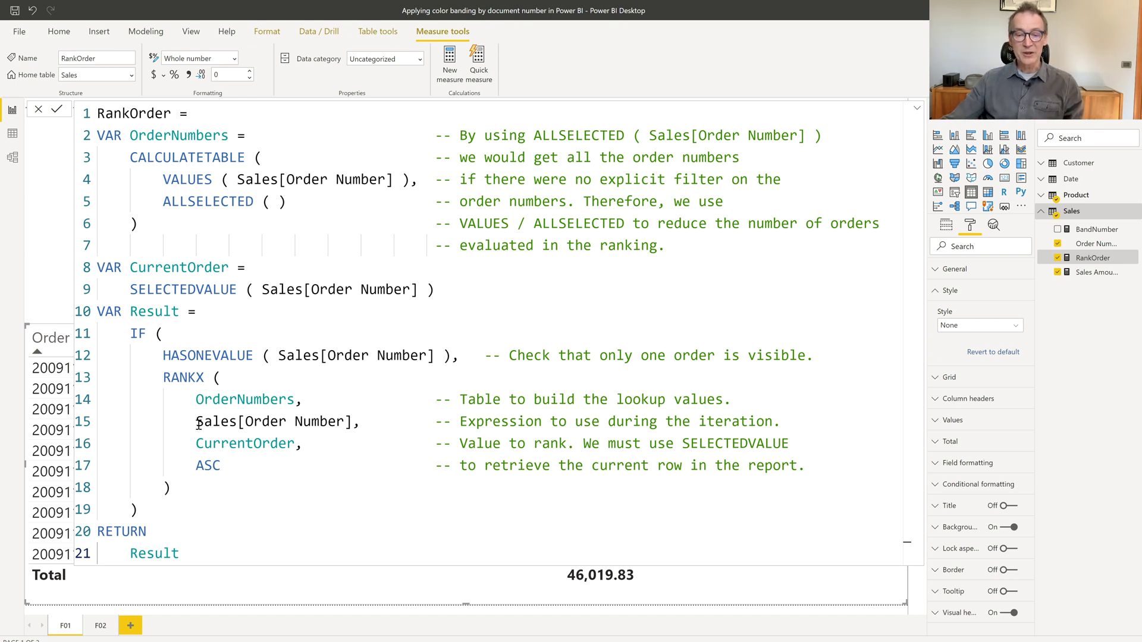
drag(197, 422, 345, 422)
click(218, 445)
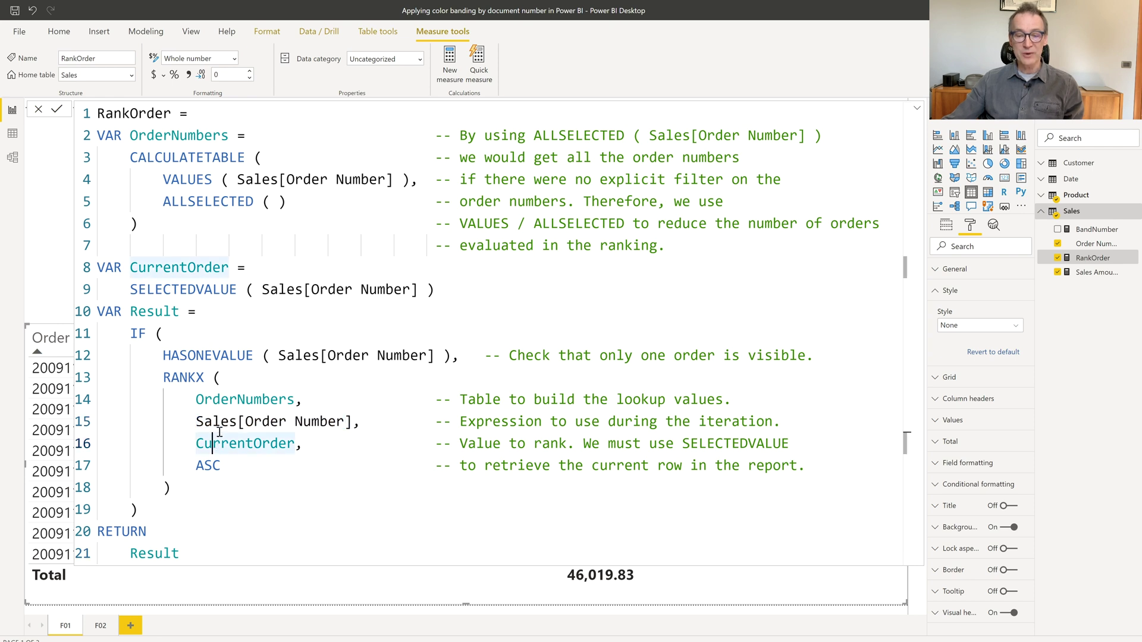
double_click(219, 423)
click(220, 443)
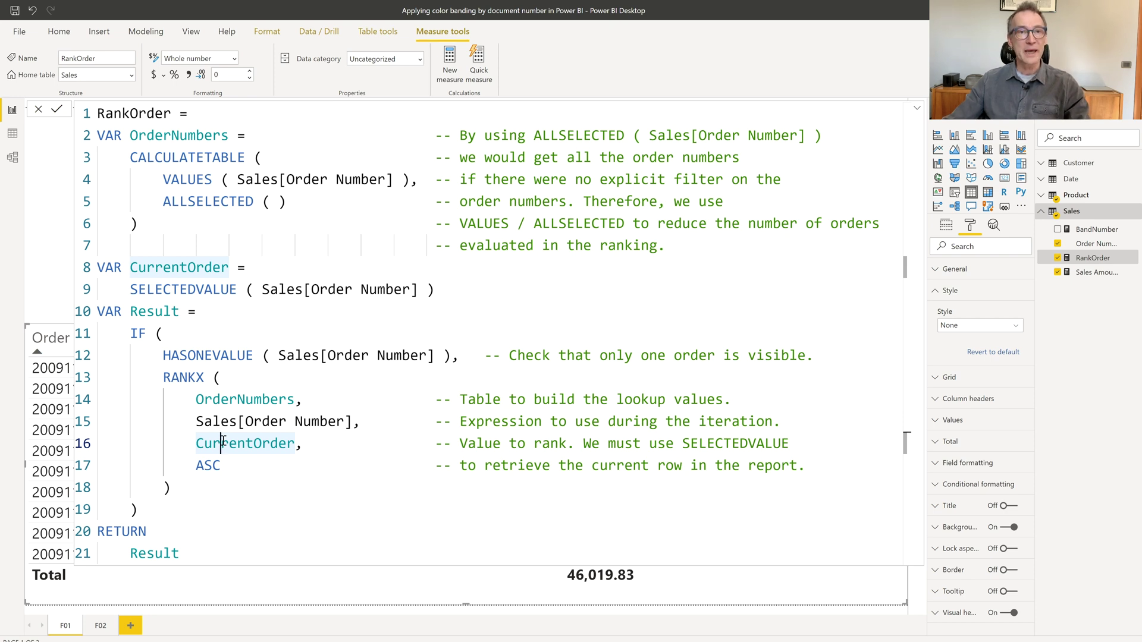
click(239, 480)
drag(196, 424, 352, 421)
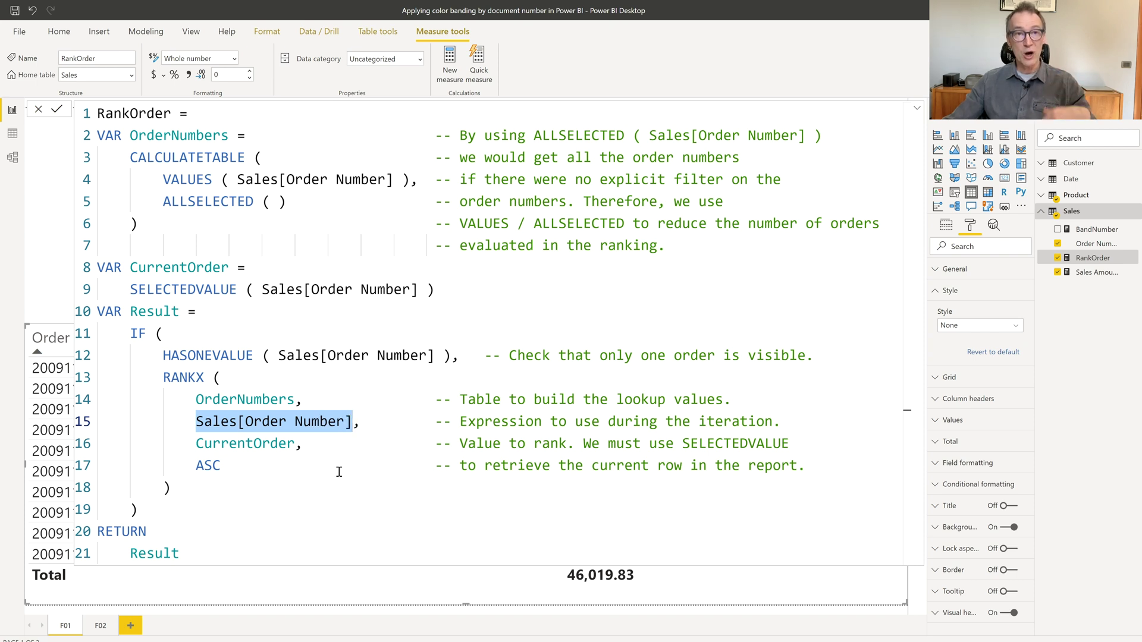
double_click(202, 444)
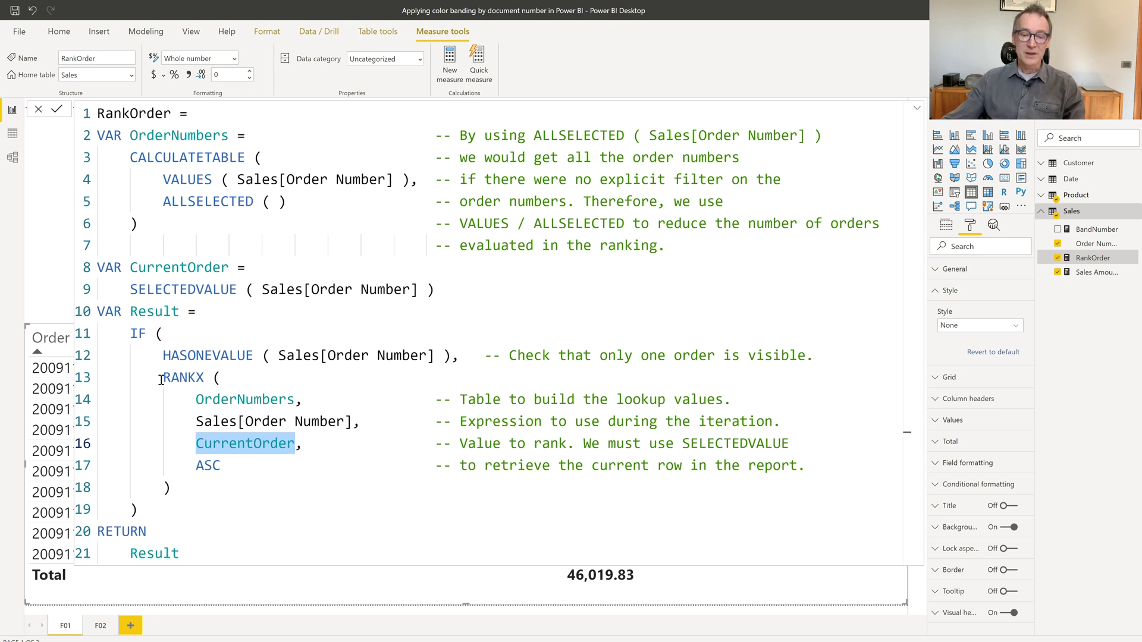
Step: Highlight the RANKX call, HASONEVALUE check and OrderNumbers references, then close the formula bar
drag(161, 379, 182, 488)
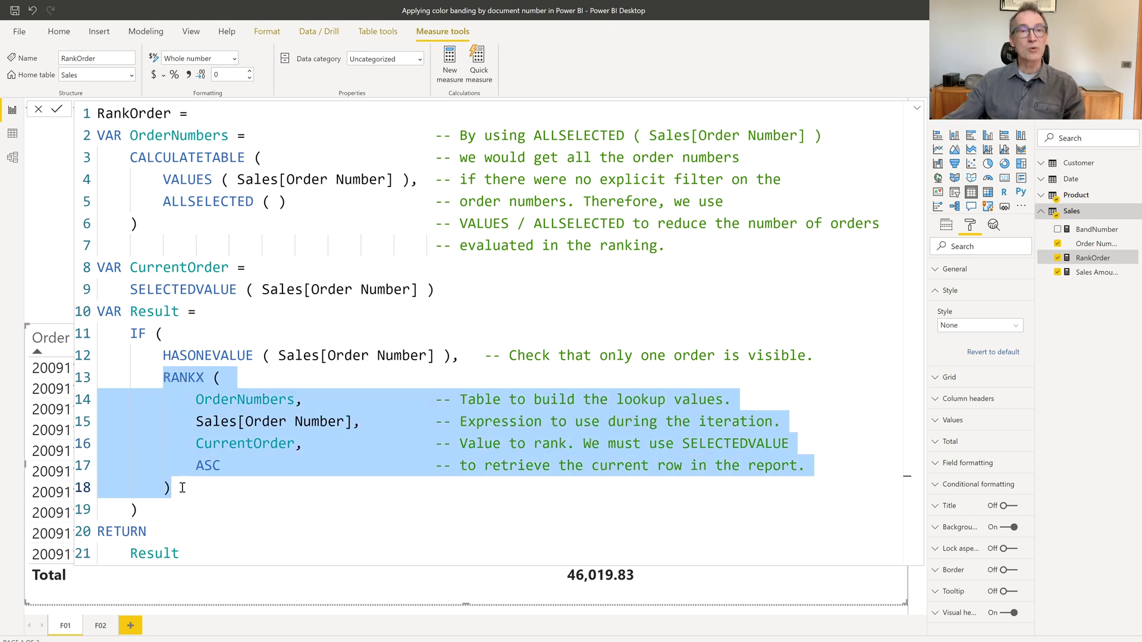
drag(130, 333, 260, 355)
click(231, 396)
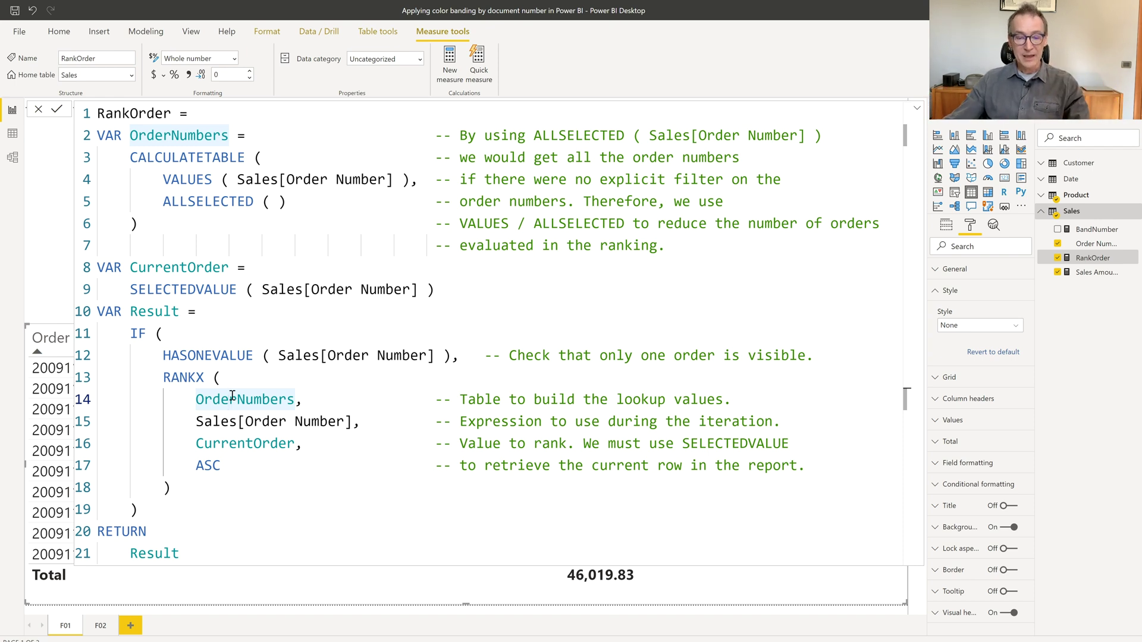
key(Escape)
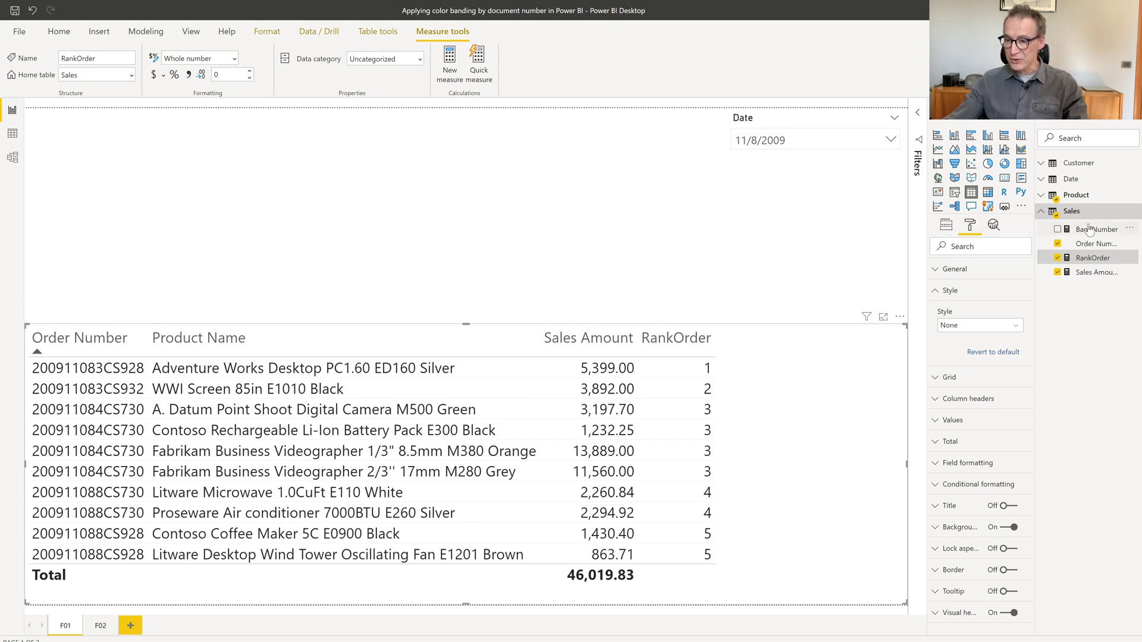
Step: Add BandNumber to view its MOD([RankOrder], 2) formula, then remove the BandNumber and RankOrder columns
drag(1088, 230, 816, 404)
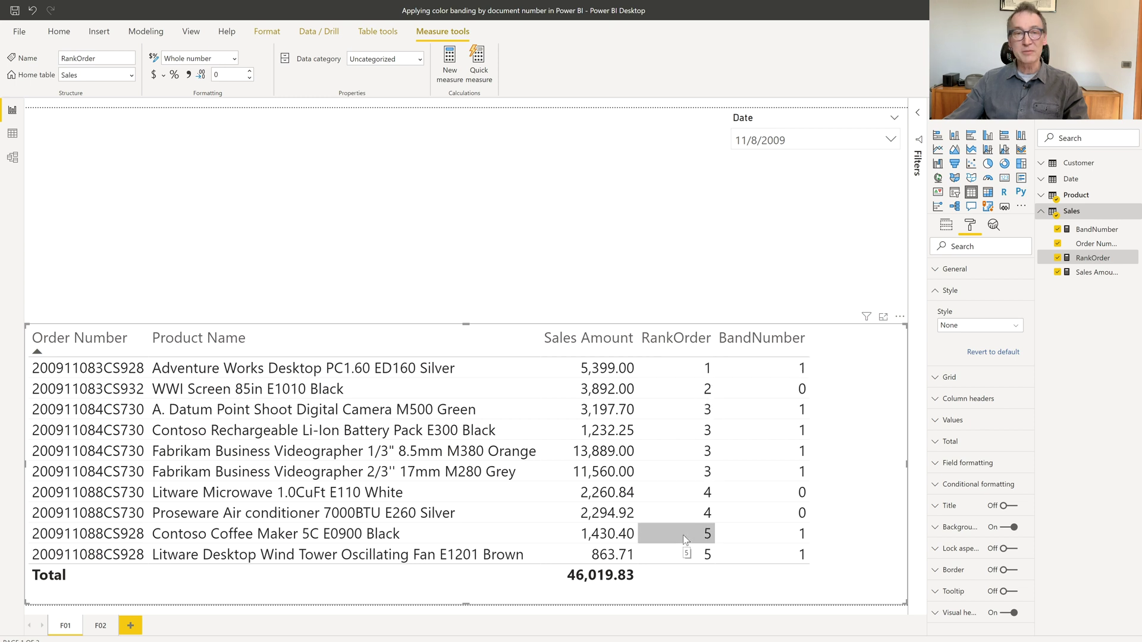
click(1098, 229)
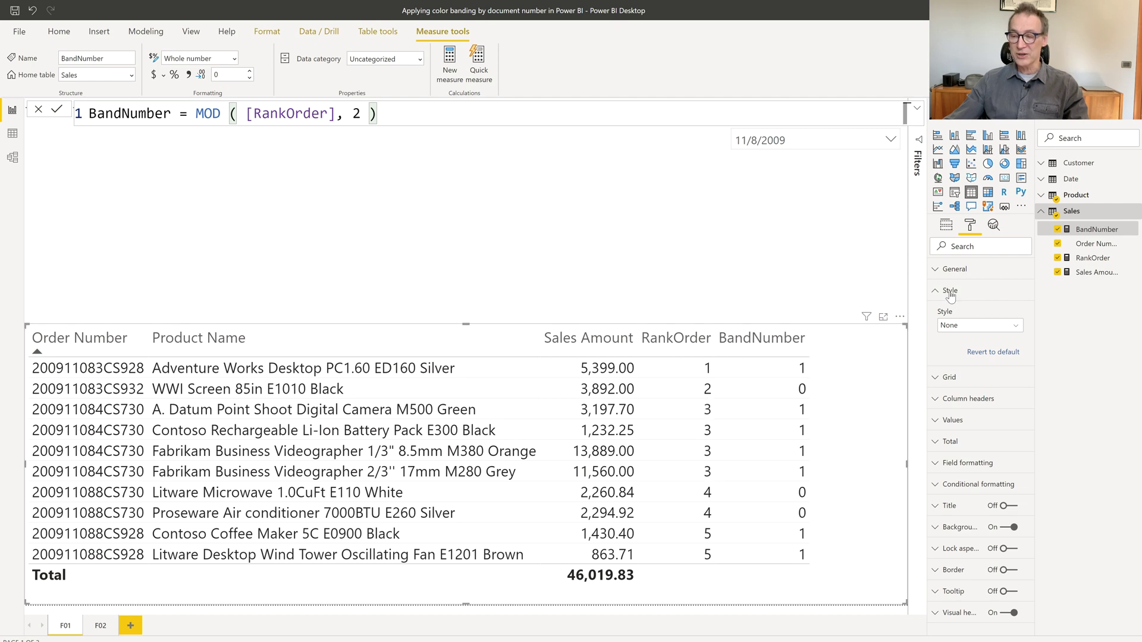
click(1057, 230)
click(1057, 257)
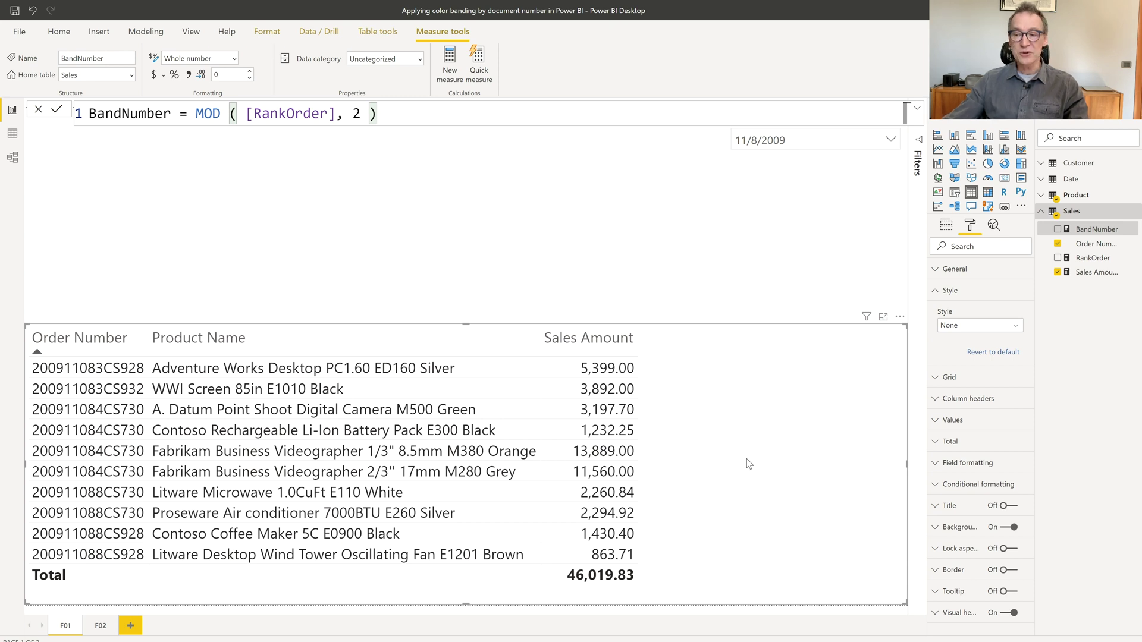
Step: Turn on rule-based background colour for the Order Number column, applied to values only
click(933, 294)
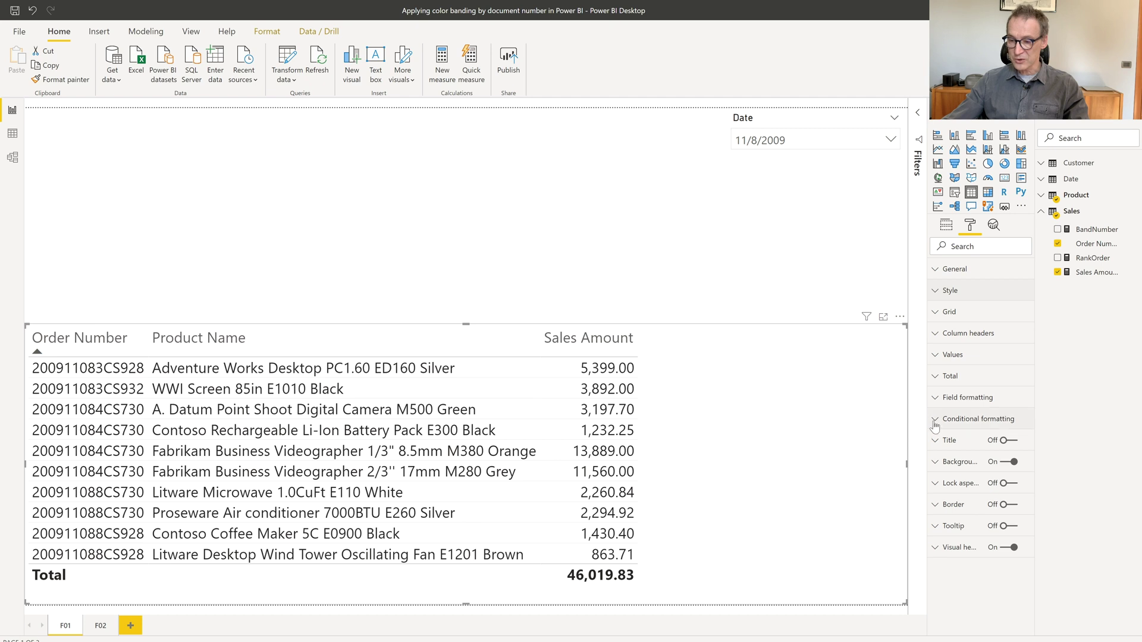
click(951, 419)
click(970, 480)
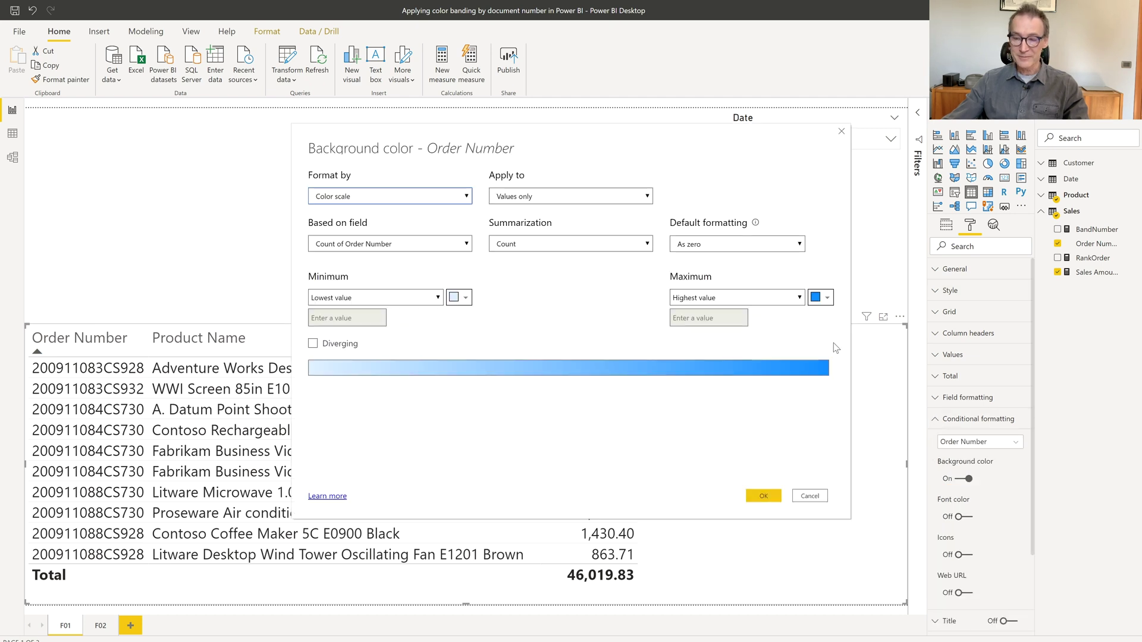
click(371, 194)
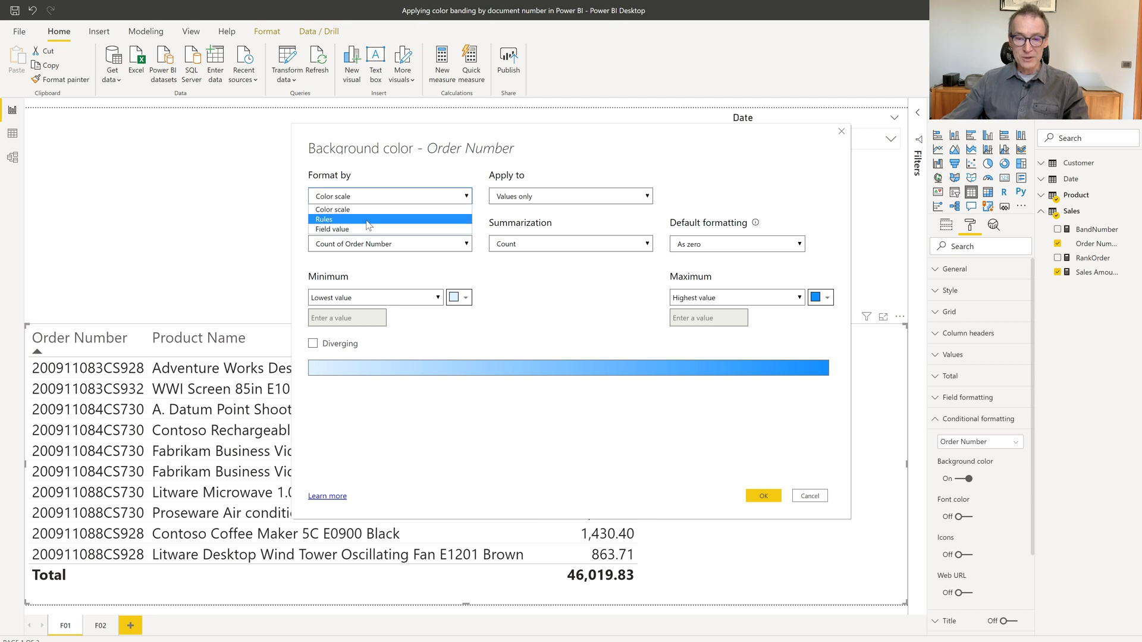
click(370, 220)
click(541, 197)
click(542, 198)
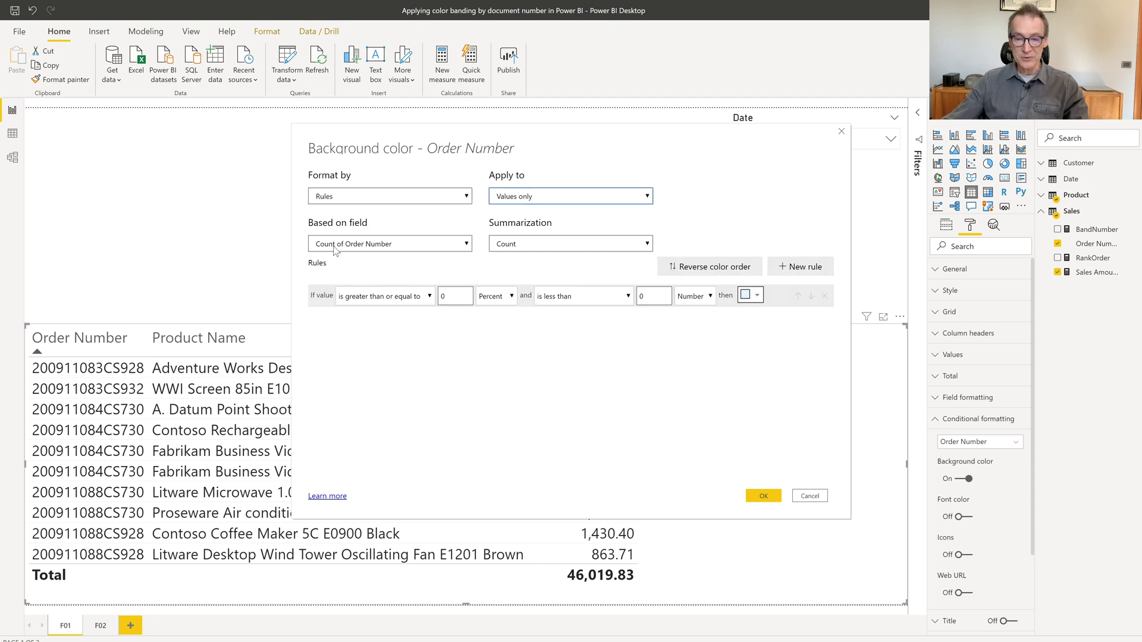
Step: Add a rule shading Order Number light grey when BandNumber is 1 (Number), and confirm
click(336, 249)
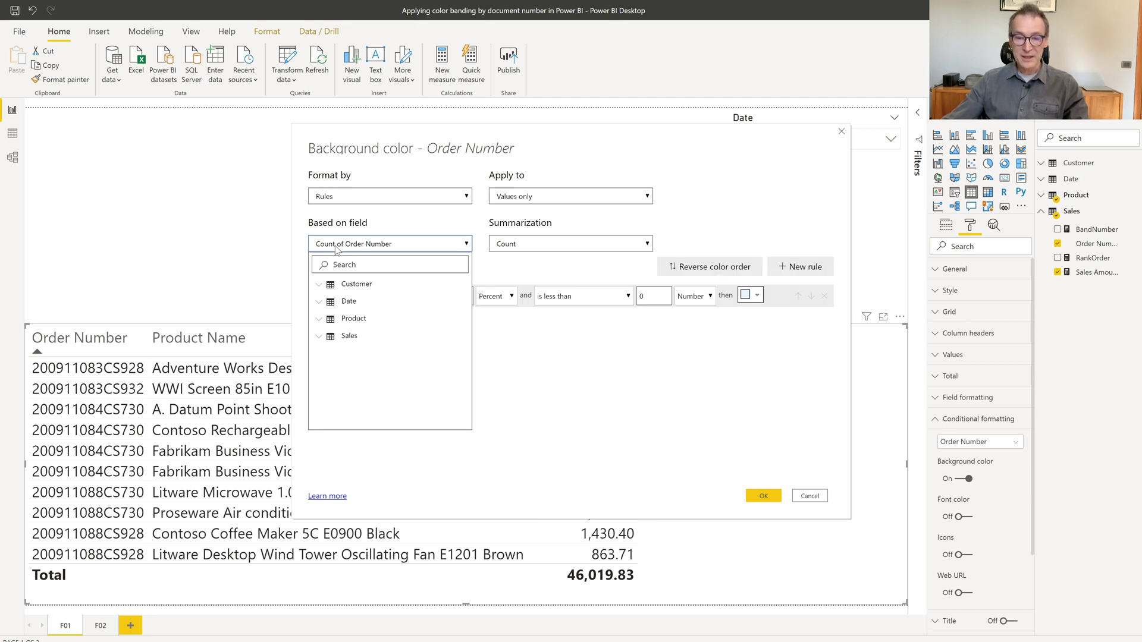
click(318, 338)
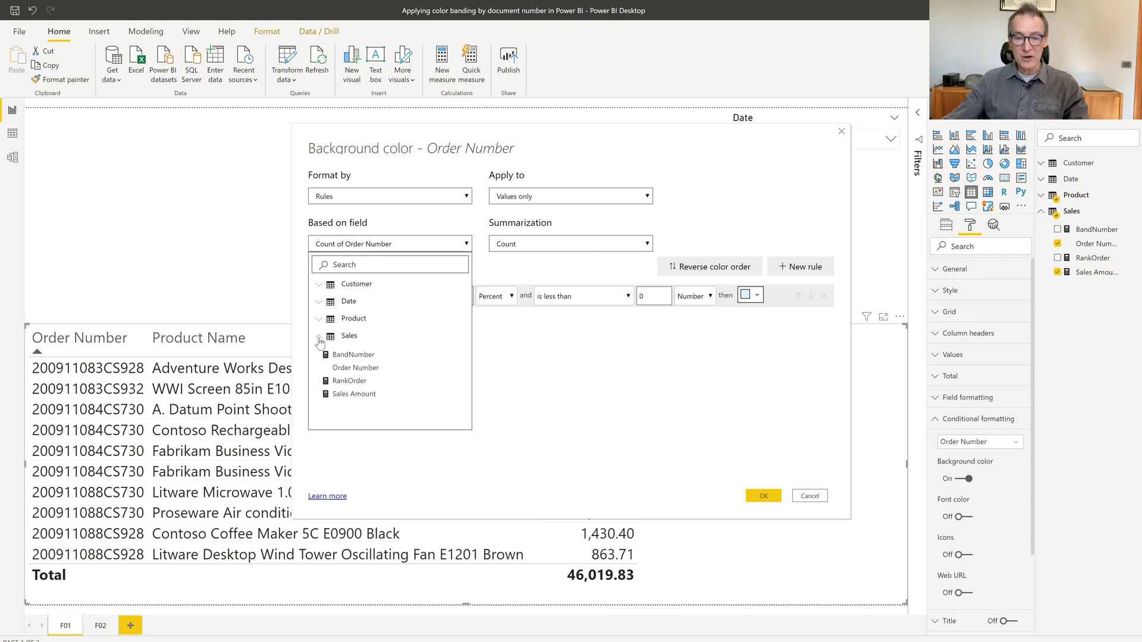
click(369, 354)
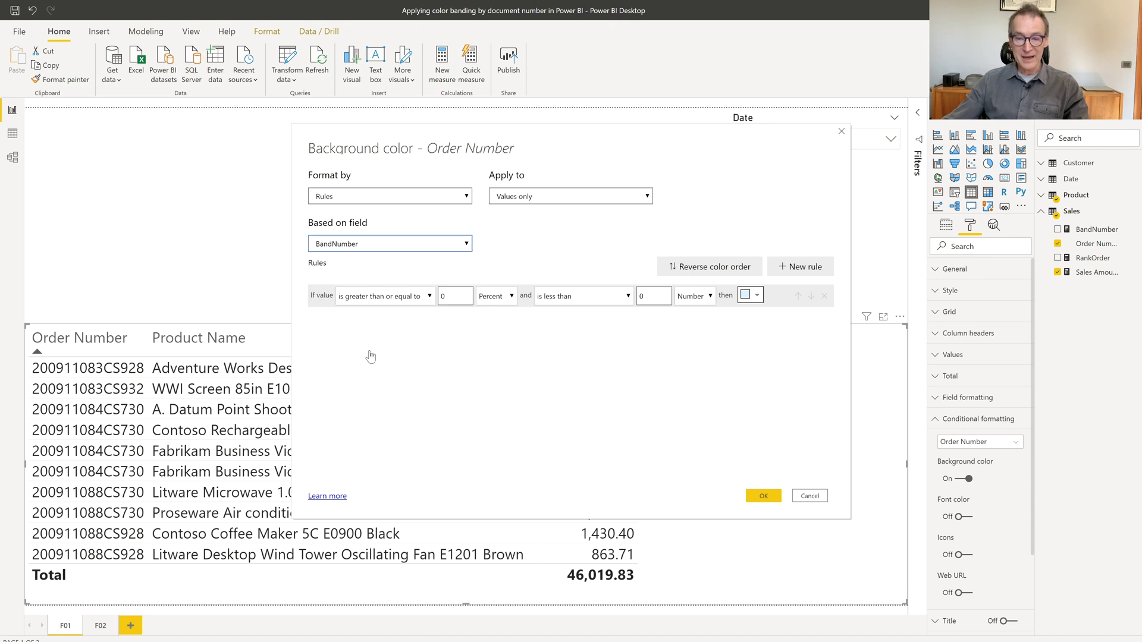
click(431, 296)
click(397, 327)
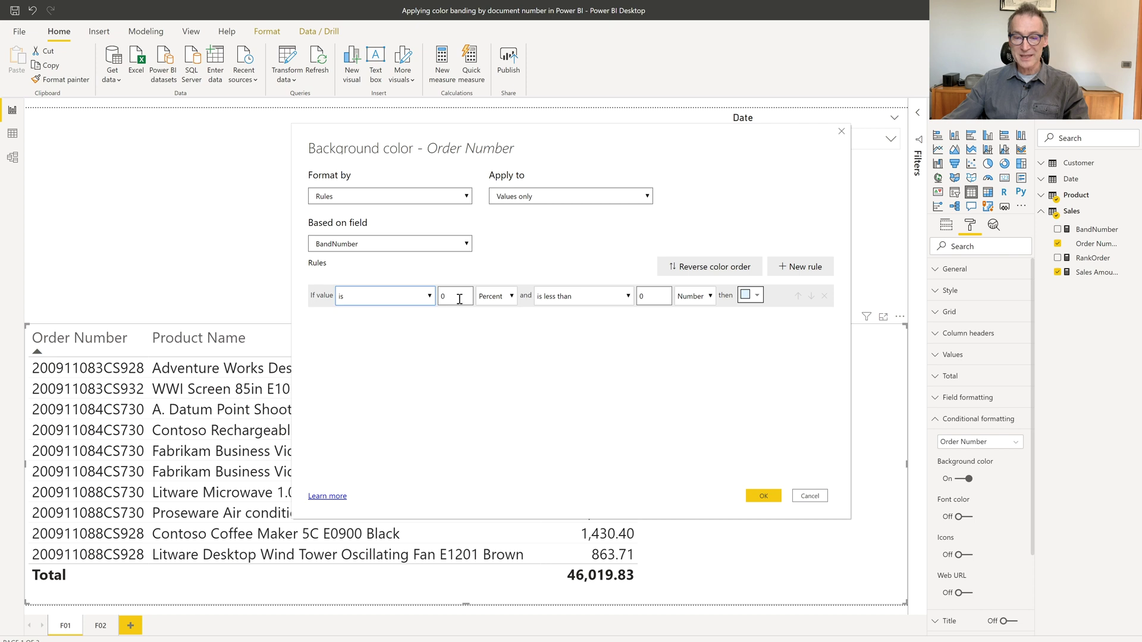
click(459, 298)
text(1)
click(512, 295)
click(491, 321)
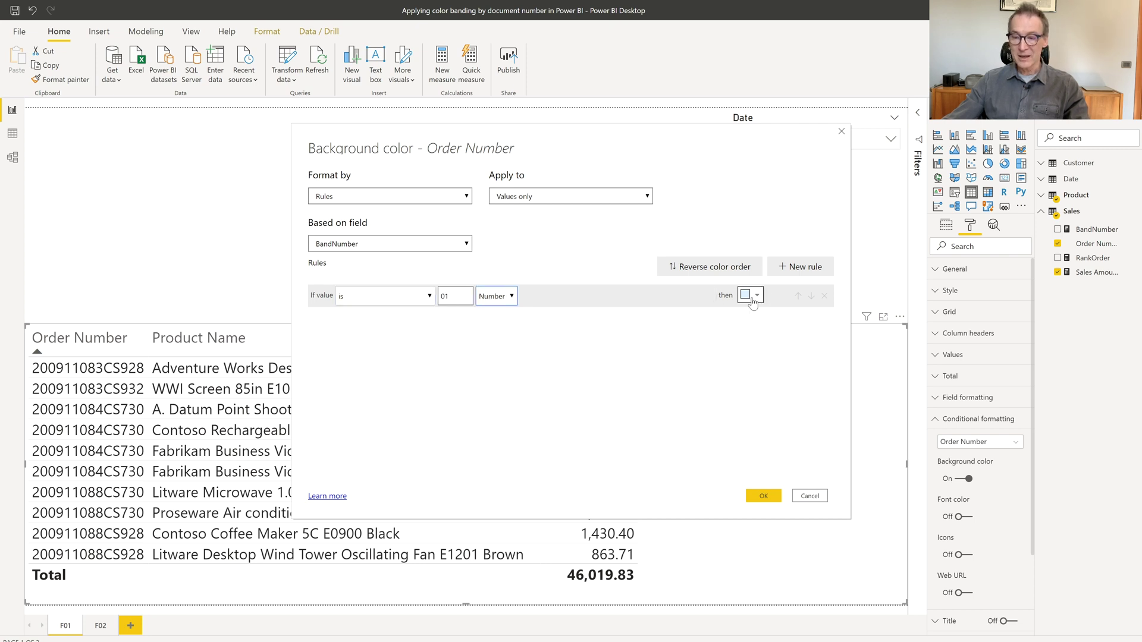
click(756, 295)
click(667, 342)
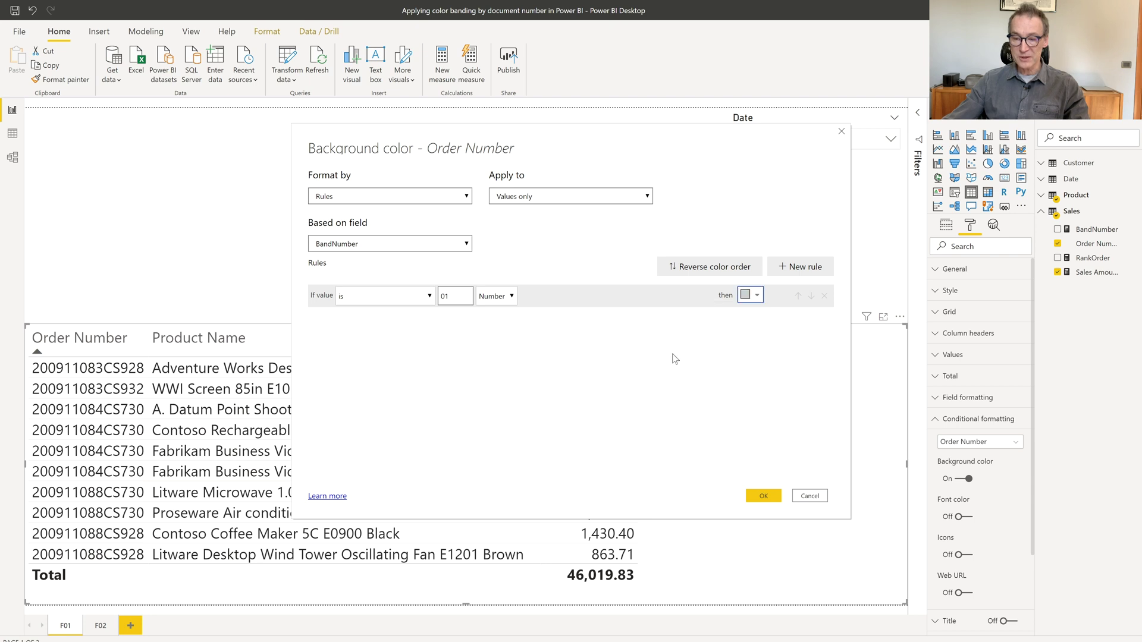
click(767, 495)
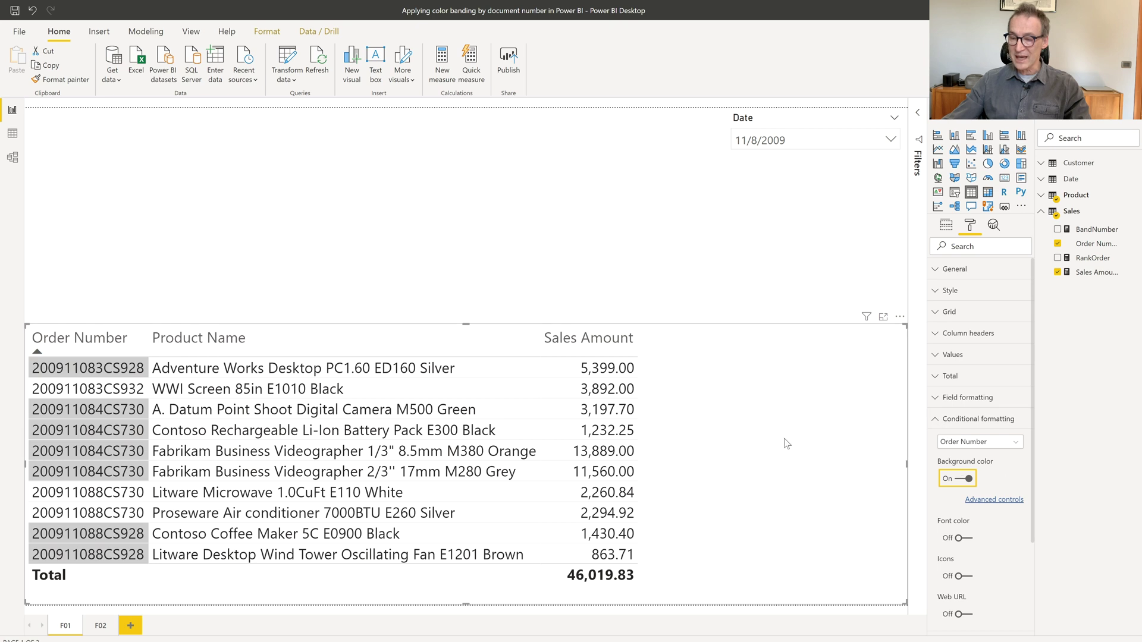
Step: Turn on rule-based background colour for the Product Name column, applied to values only
click(1004, 443)
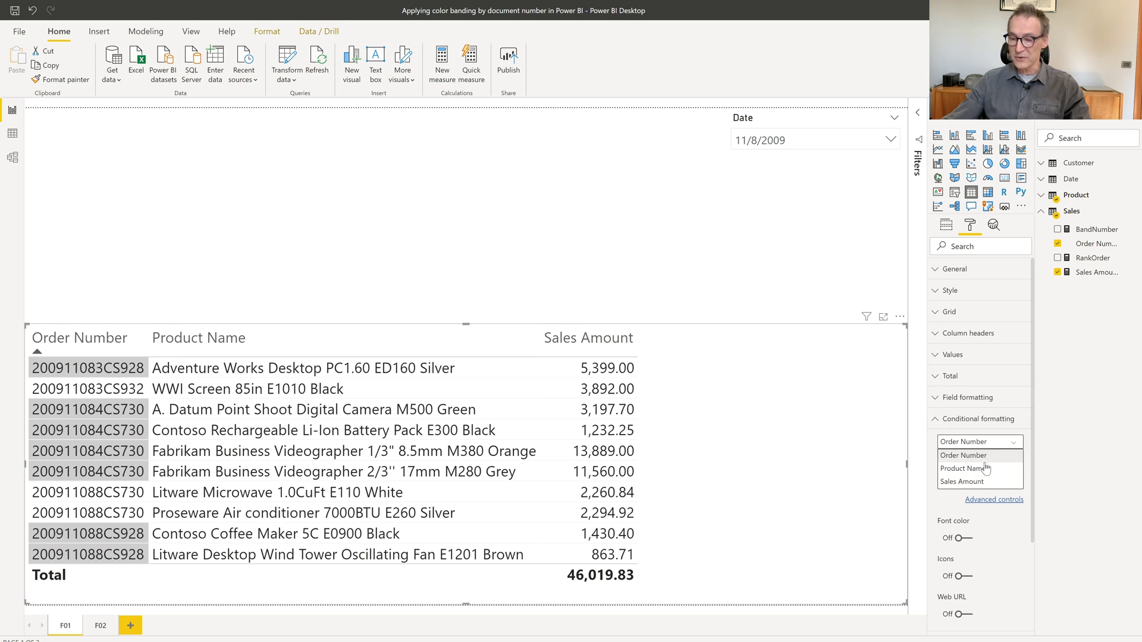
click(986, 468)
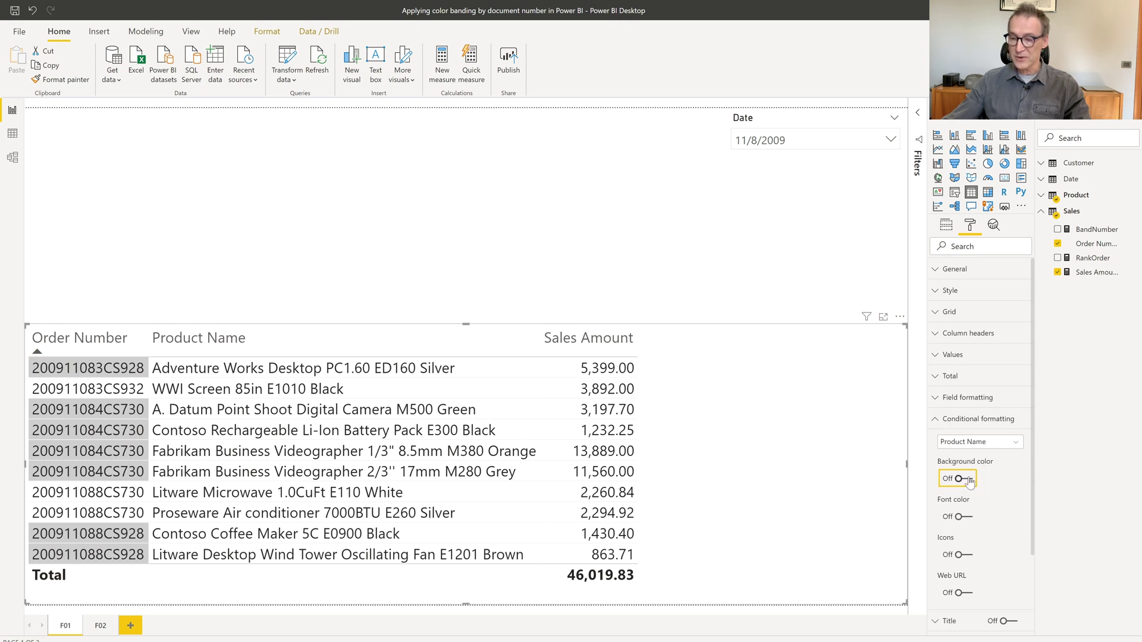
click(967, 480)
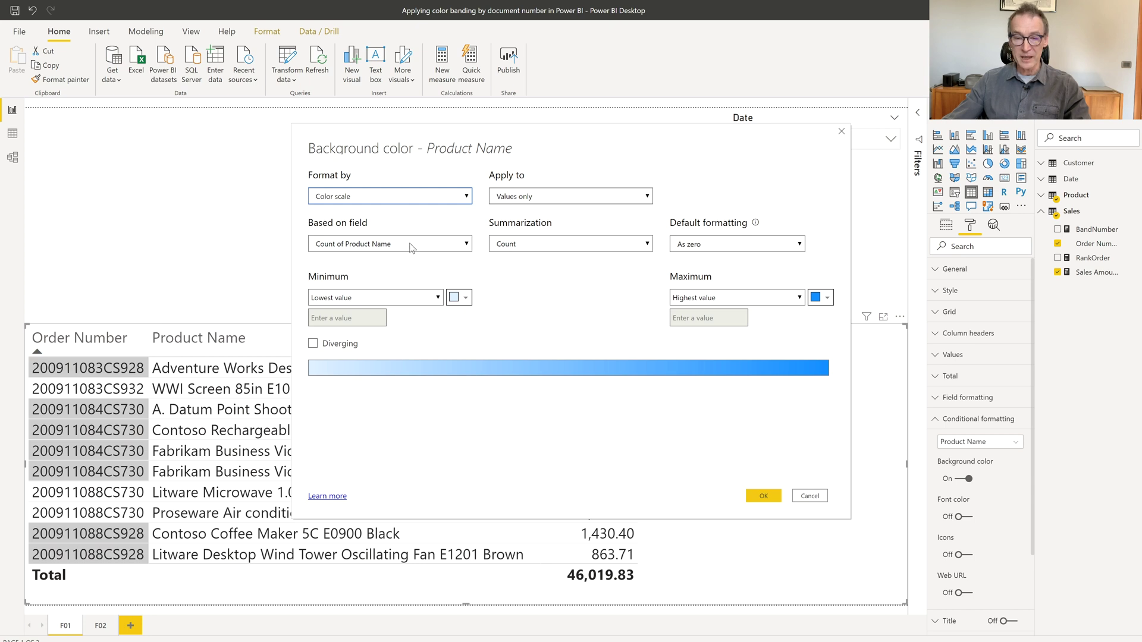
click(411, 244)
click(357, 196)
click(369, 220)
click(532, 197)
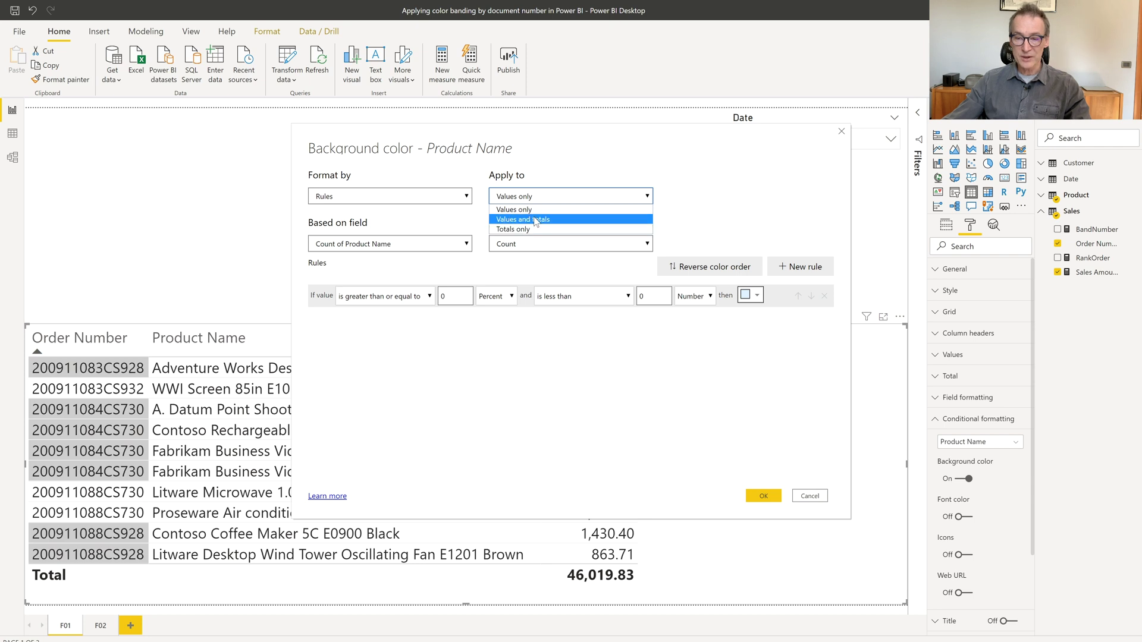
click(535, 211)
Step: Add a rule shading Product Name grey when BandNumber is 1 (Number), and confirm
click(439, 244)
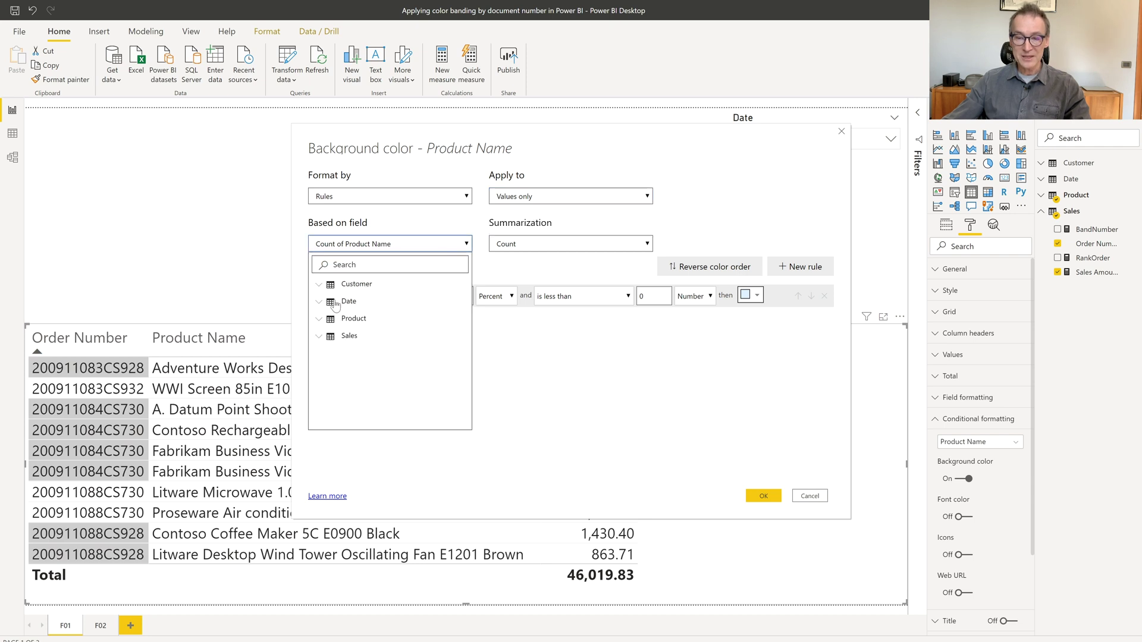
click(321, 336)
click(354, 354)
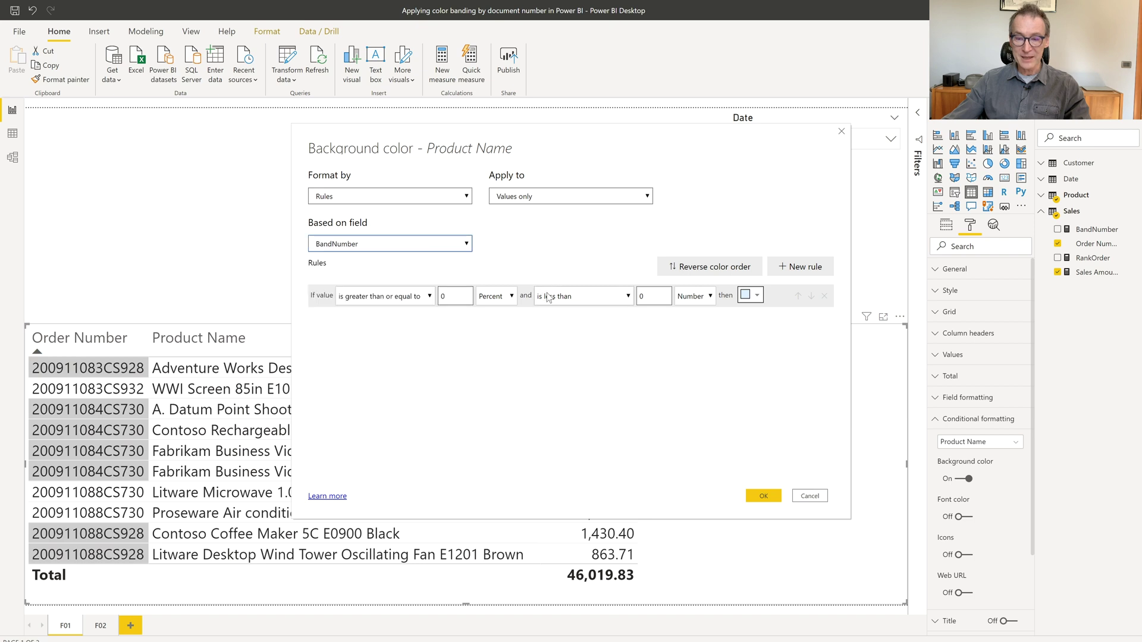
click(413, 302)
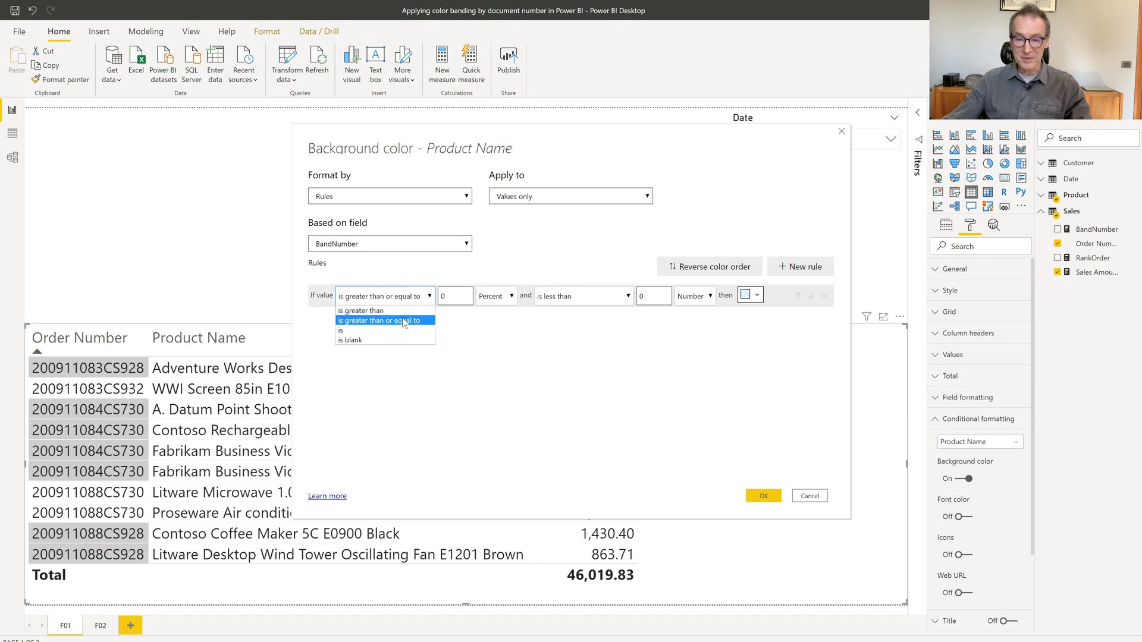
click(403, 330)
click(458, 296)
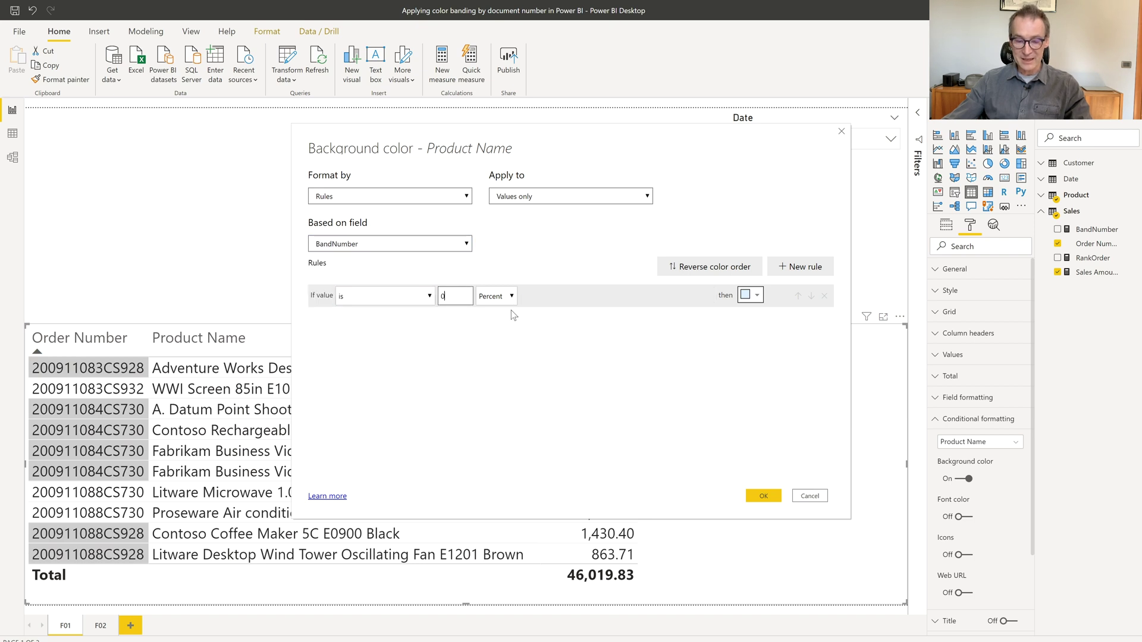
text(1)
click(512, 300)
click(491, 321)
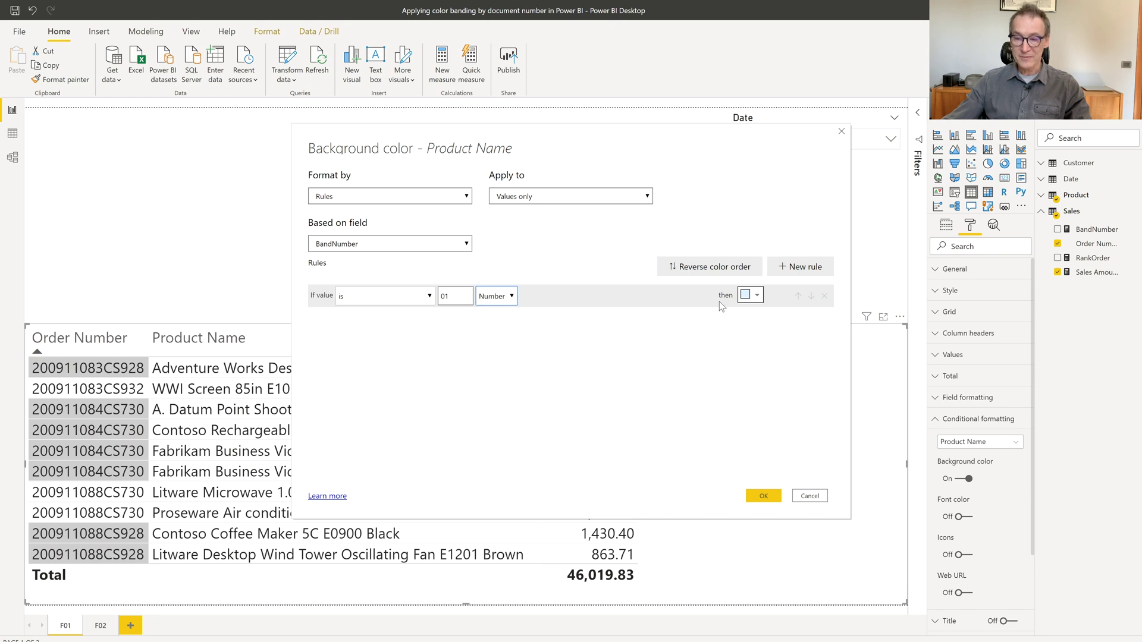
click(757, 295)
click(667, 345)
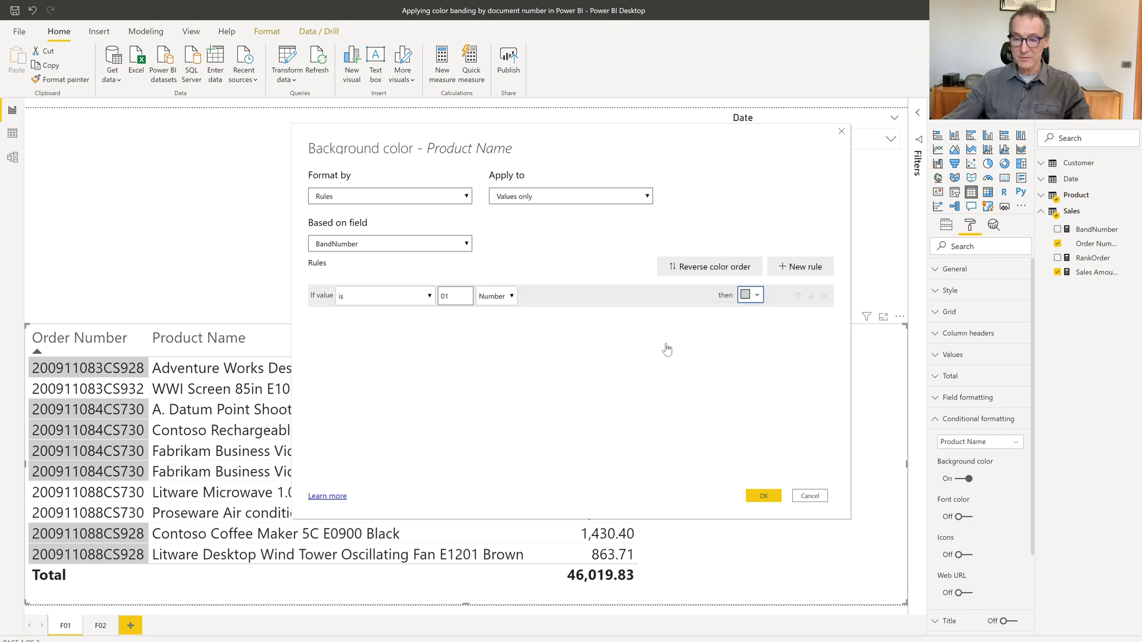
click(764, 495)
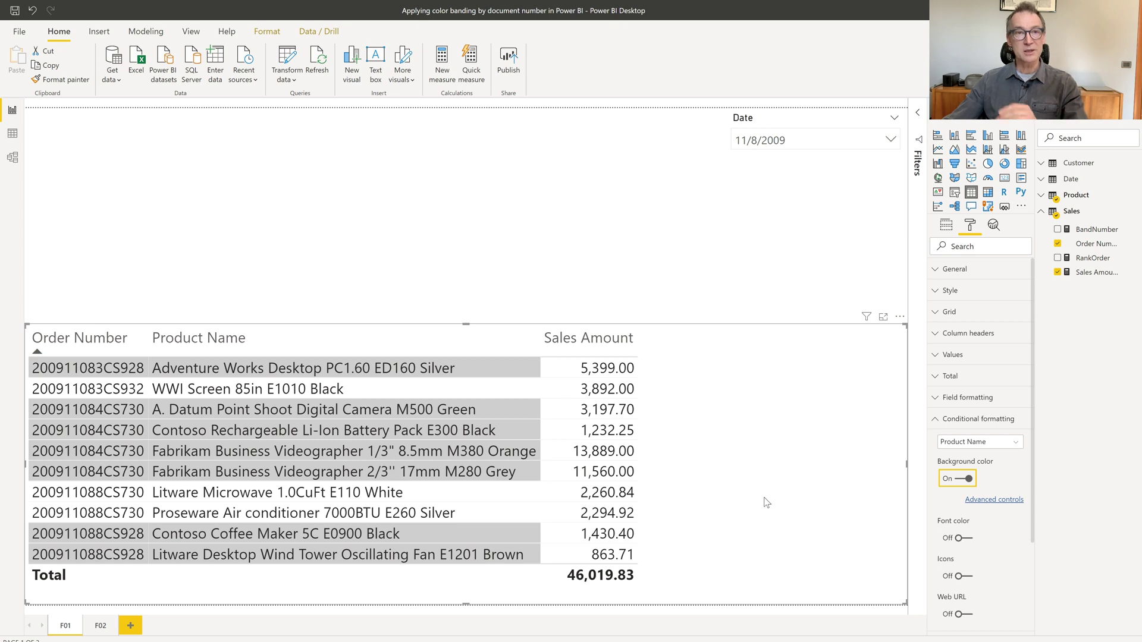
Step: Open page F02 to view the finished table banded grey by order number
click(100, 626)
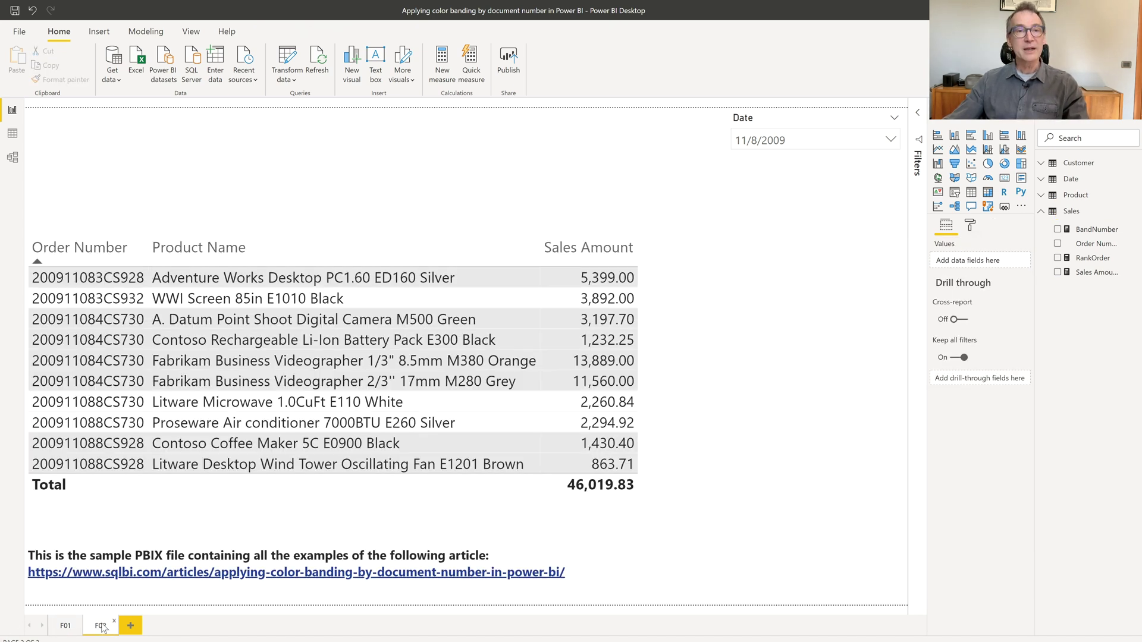